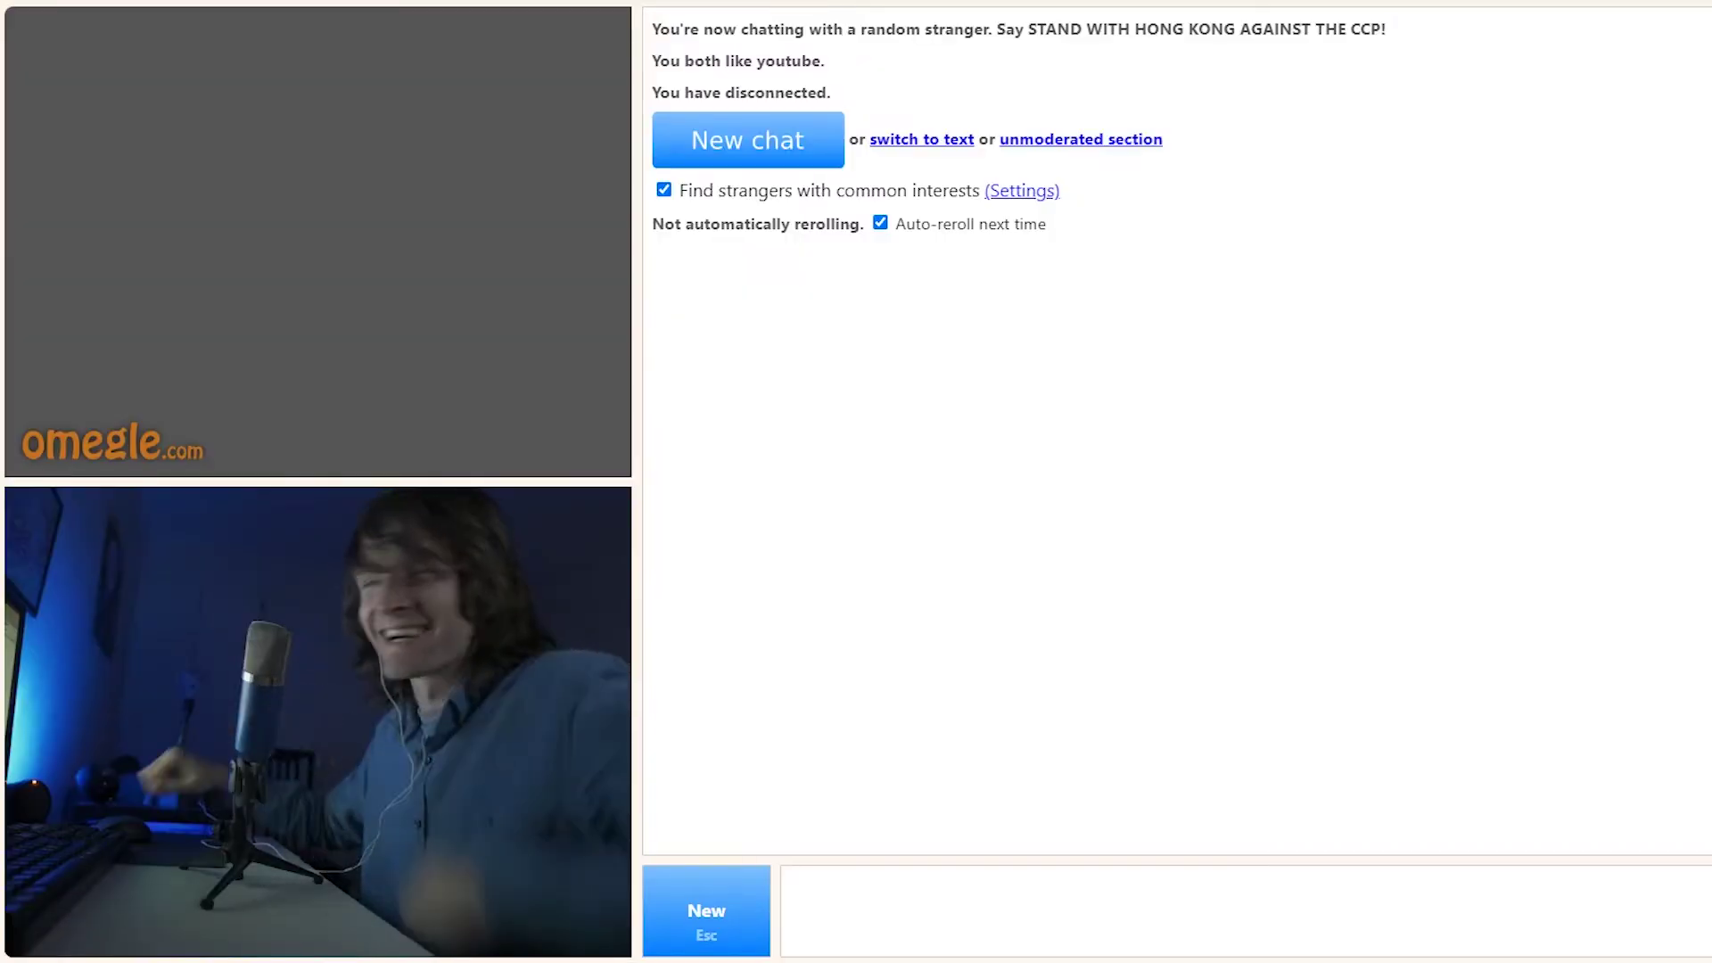
# Step: Start a fresh video chat and connect to a stranger who shares the YouTube interest
pyautogui.press('Escape')
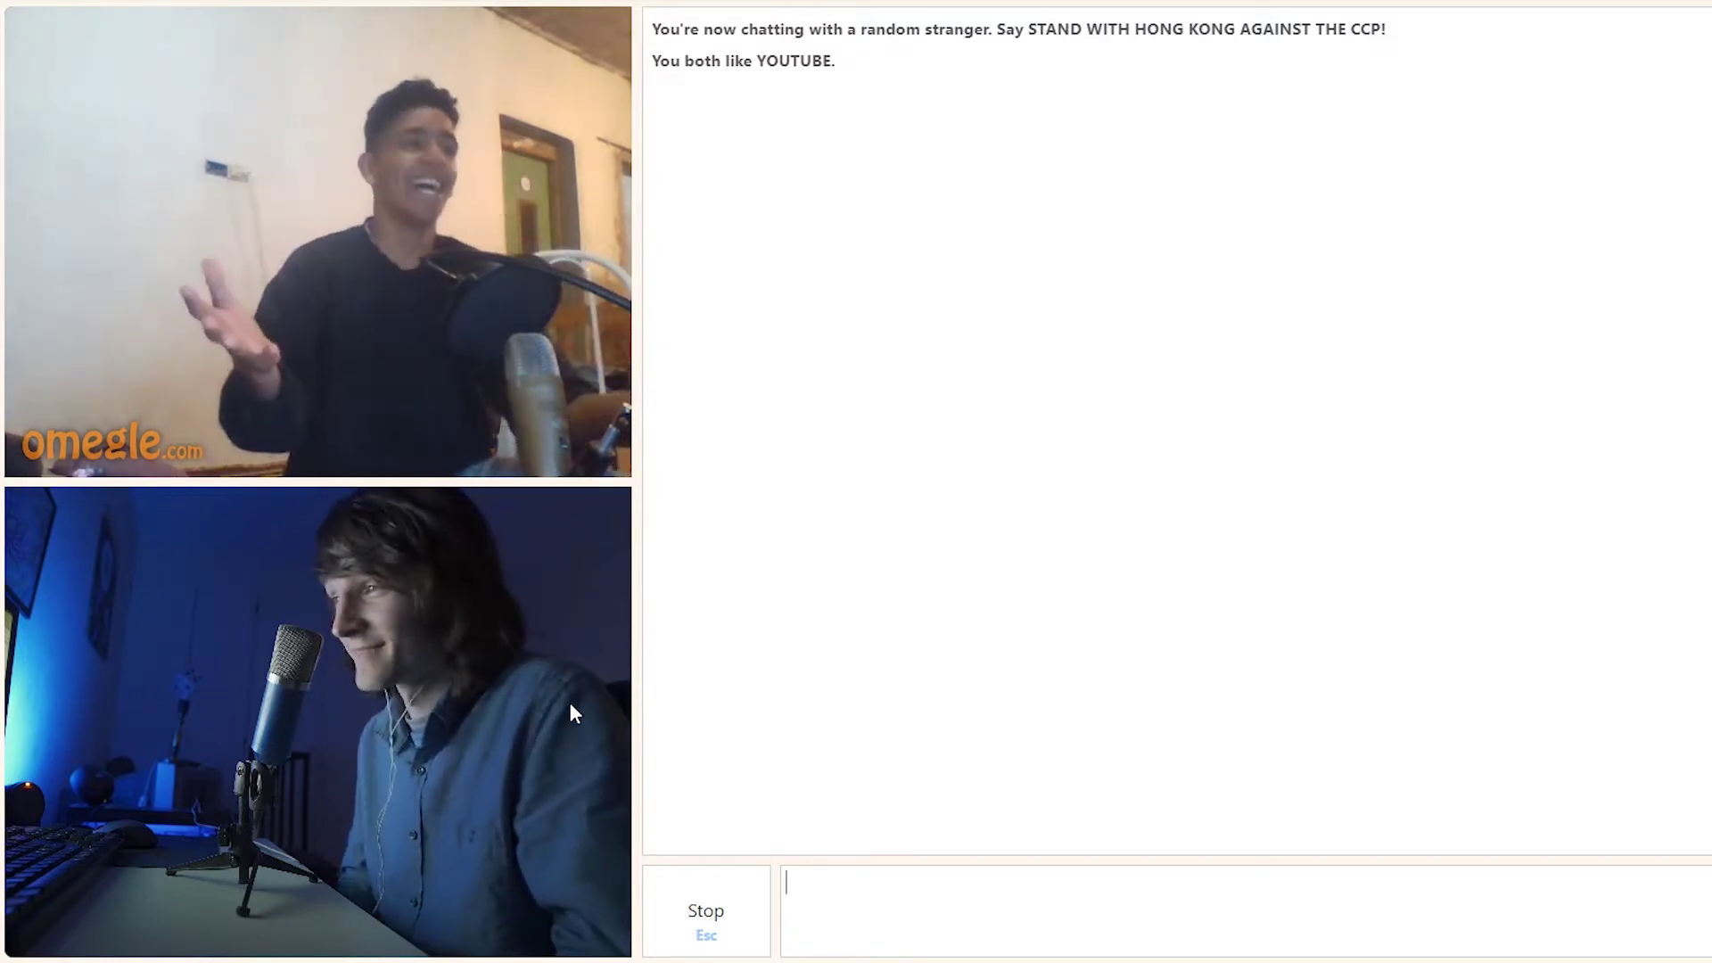
# Step: Skip the current stranger and connect to another YouTube-interest stranger
pyautogui.press('Escape')
pyautogui.press('Escape')
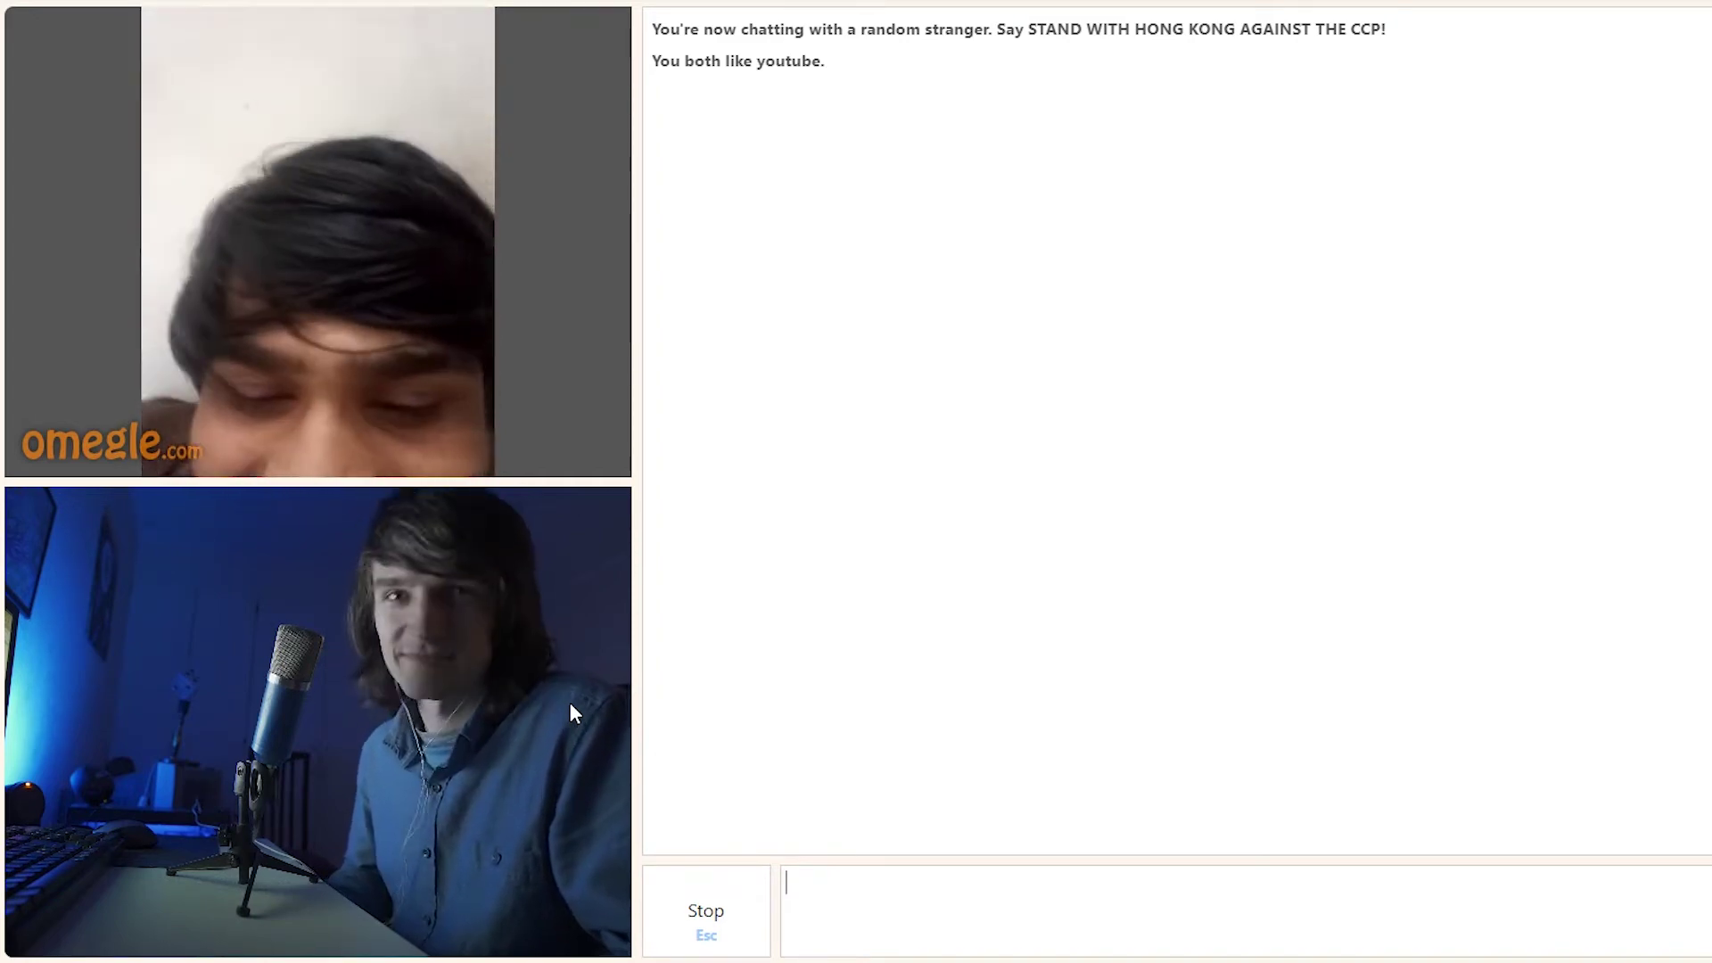
pyautogui.write('DiceDecides')
# Step: Send the message 'DiceDecides' to the hooded stranger
pyautogui.press('Return')
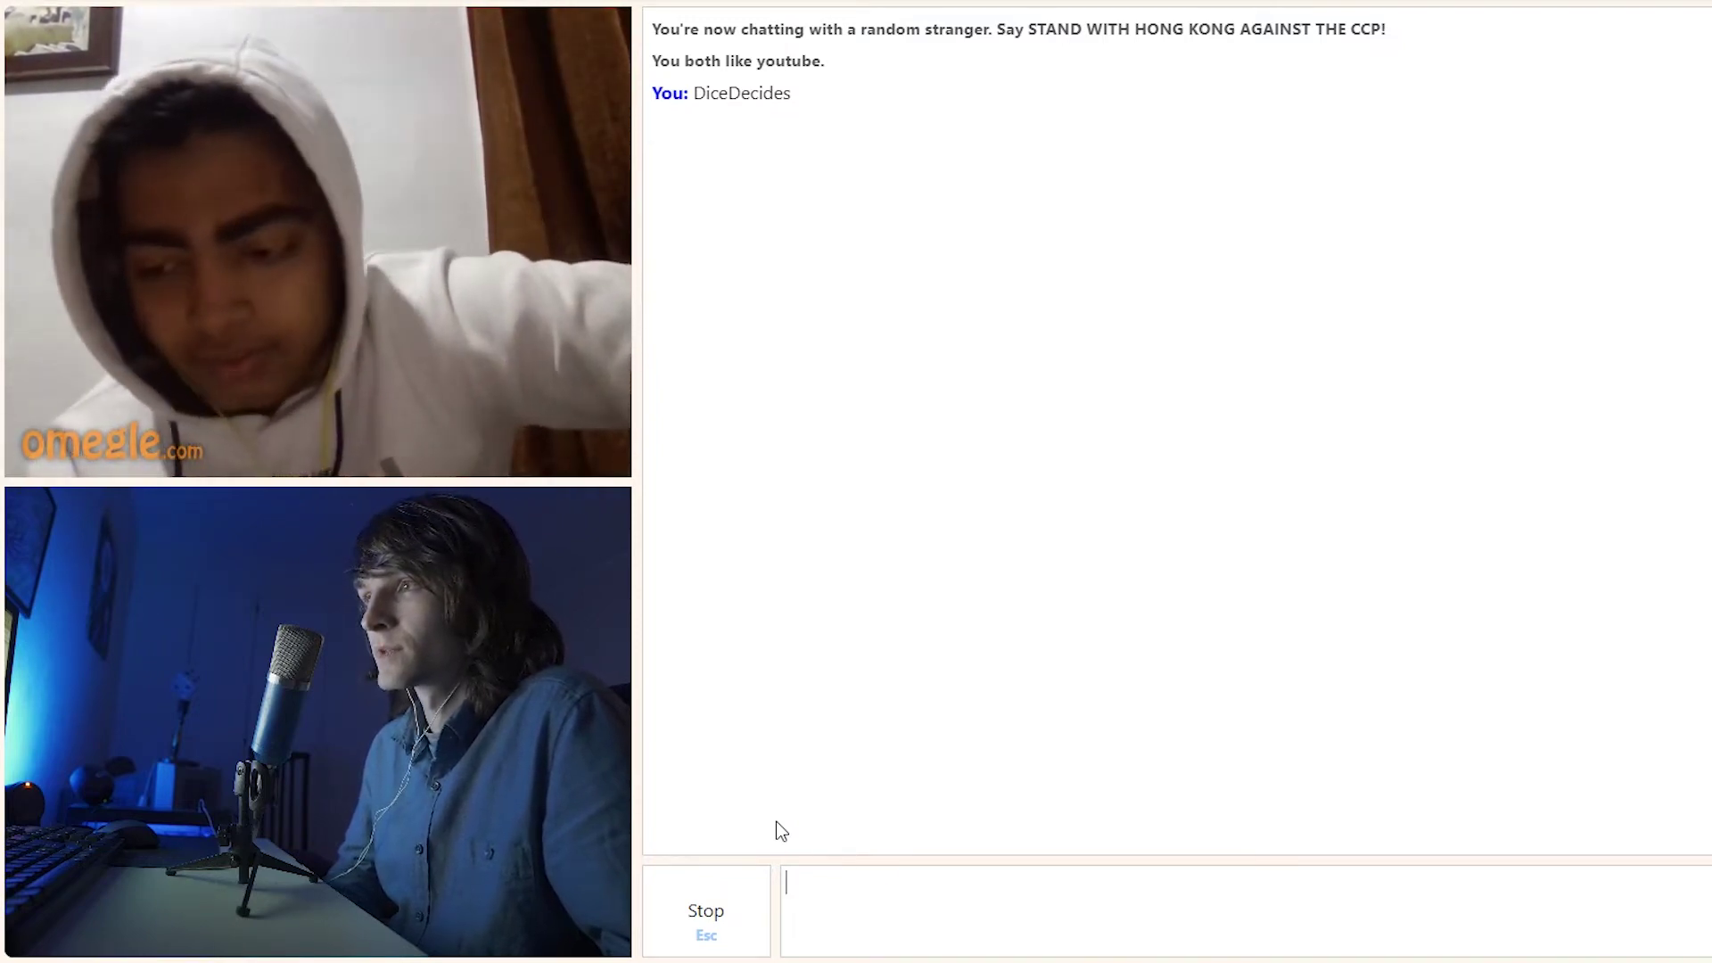
# Step: Stop the current chat and connect to a new YouTube-interest stranger
pyautogui.press('Escape')
pyautogui.press('Escape')
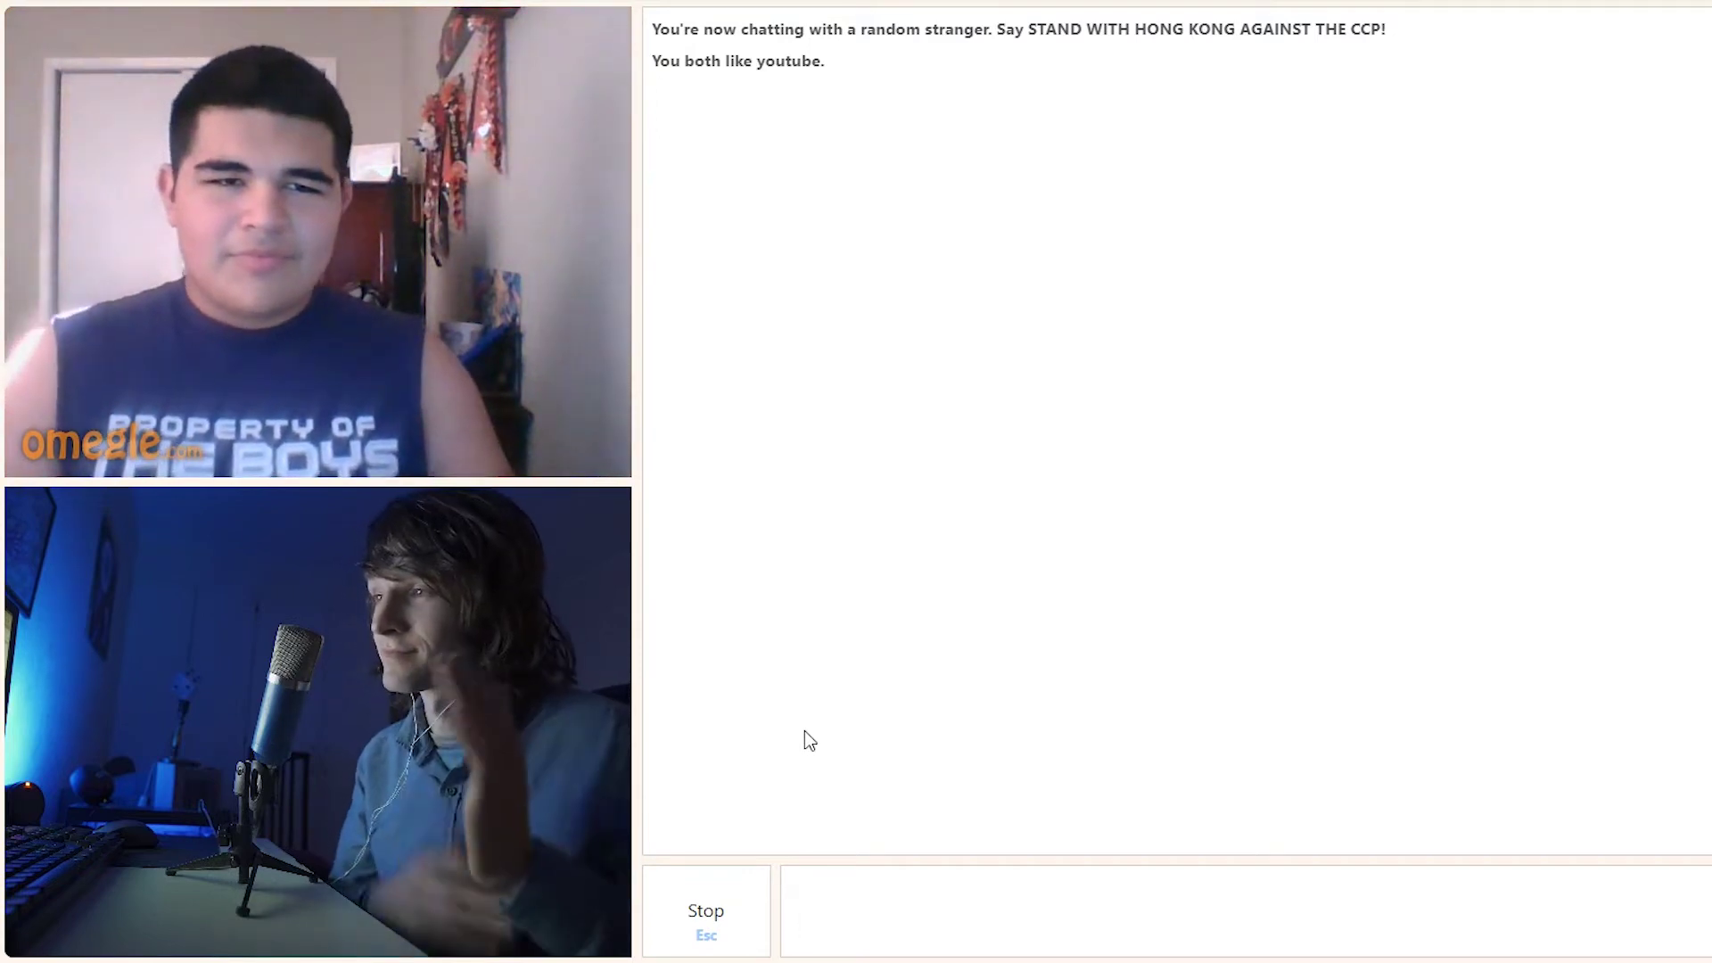
pyautogui.write('DiceDecides')
# Step: Send 'DiceDecides' to the guitar-playing stranger in the chat box
pyautogui.press('Return')
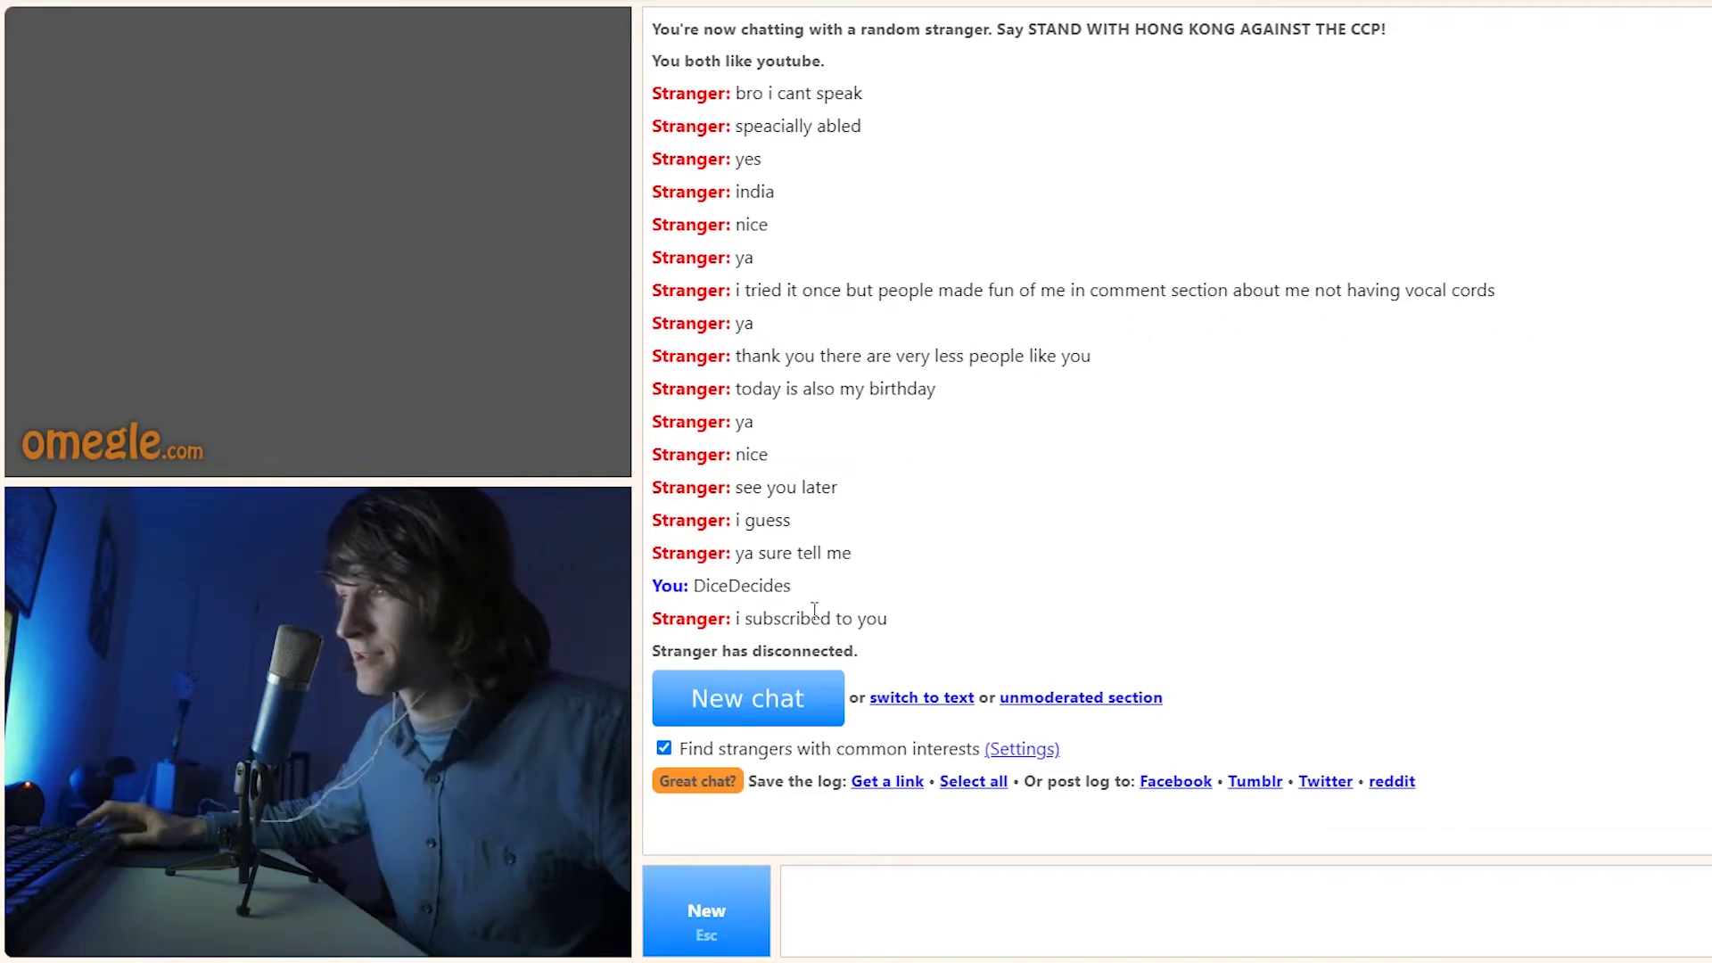
# Step: Use New chat to leave the ended chat and reach a new guitar-holding stranger
pyautogui.click(759, 699)
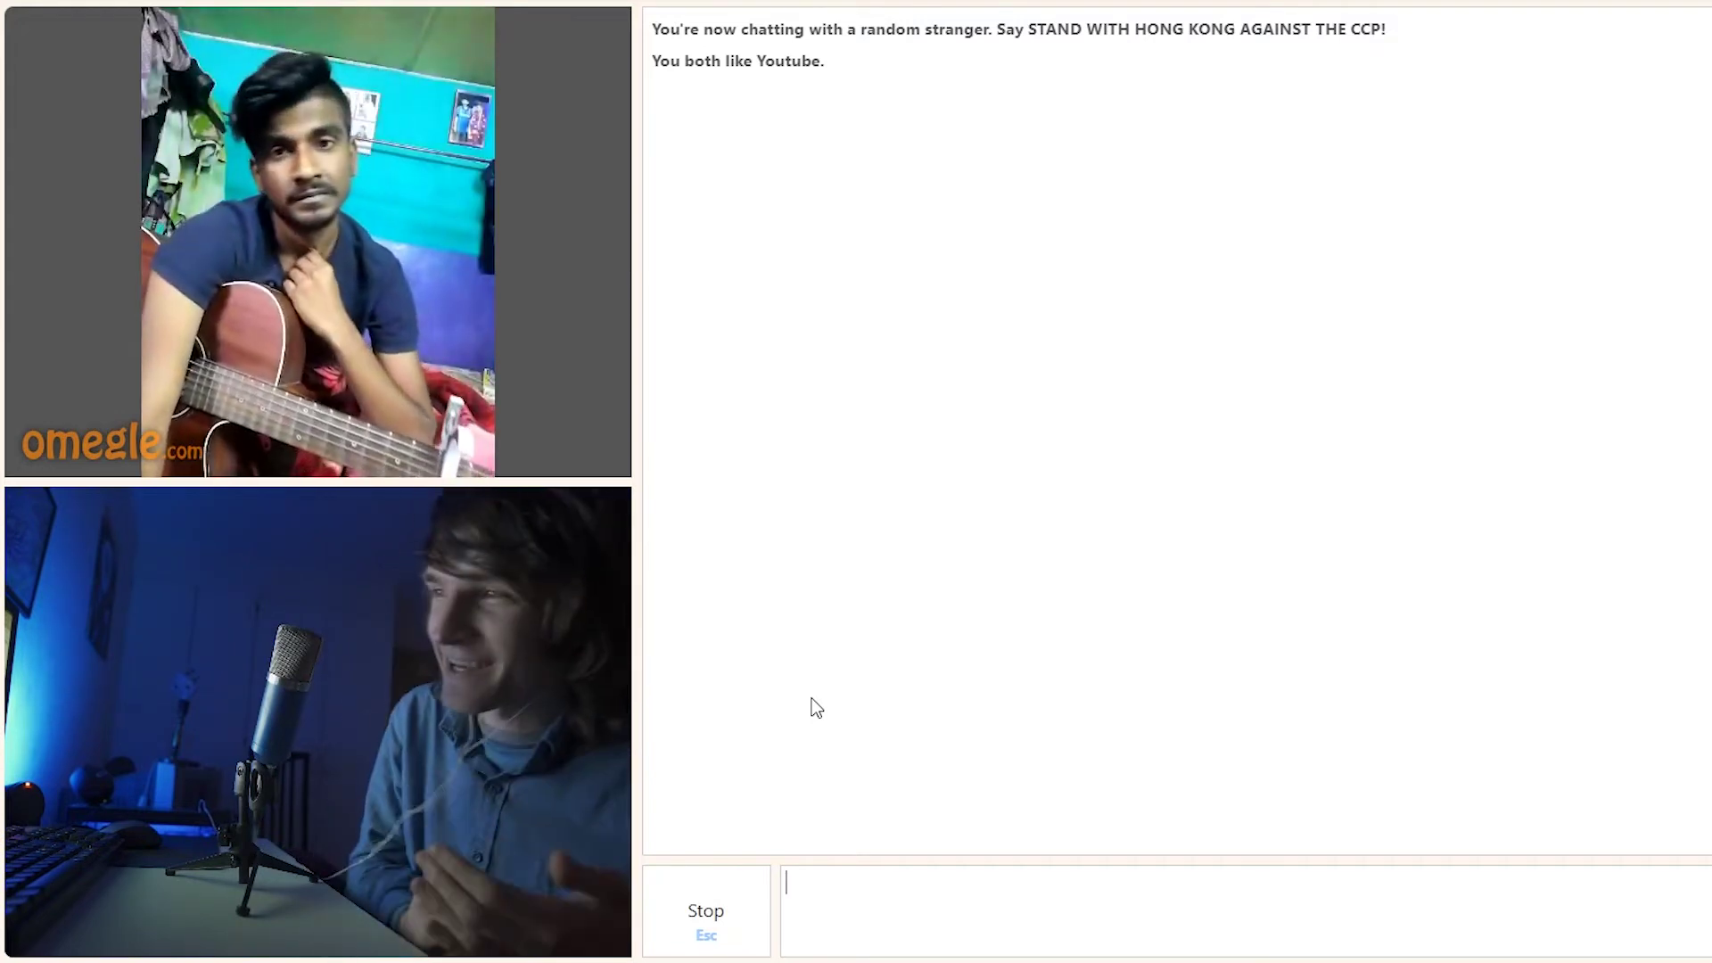
# Step: Stop the guitar-playing stranger's chat and move on to the bespectacled stranger
pyautogui.press('Escape')
pyautogui.press('Escape')
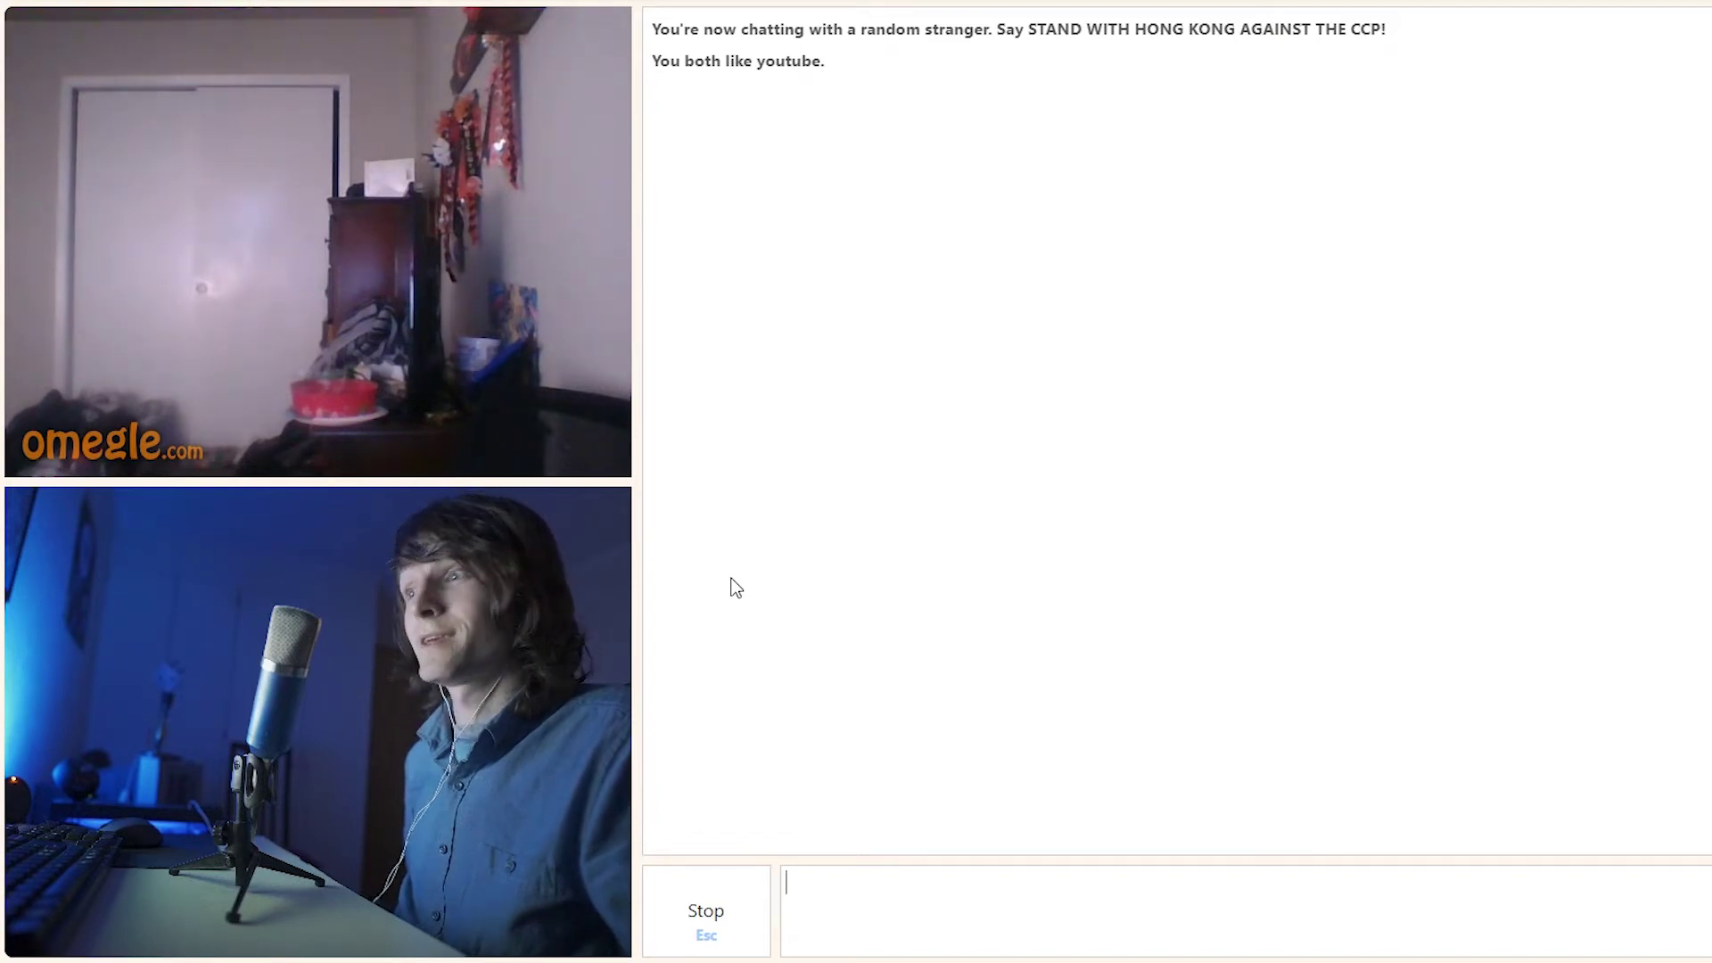
pyautogui.click(744, 900)
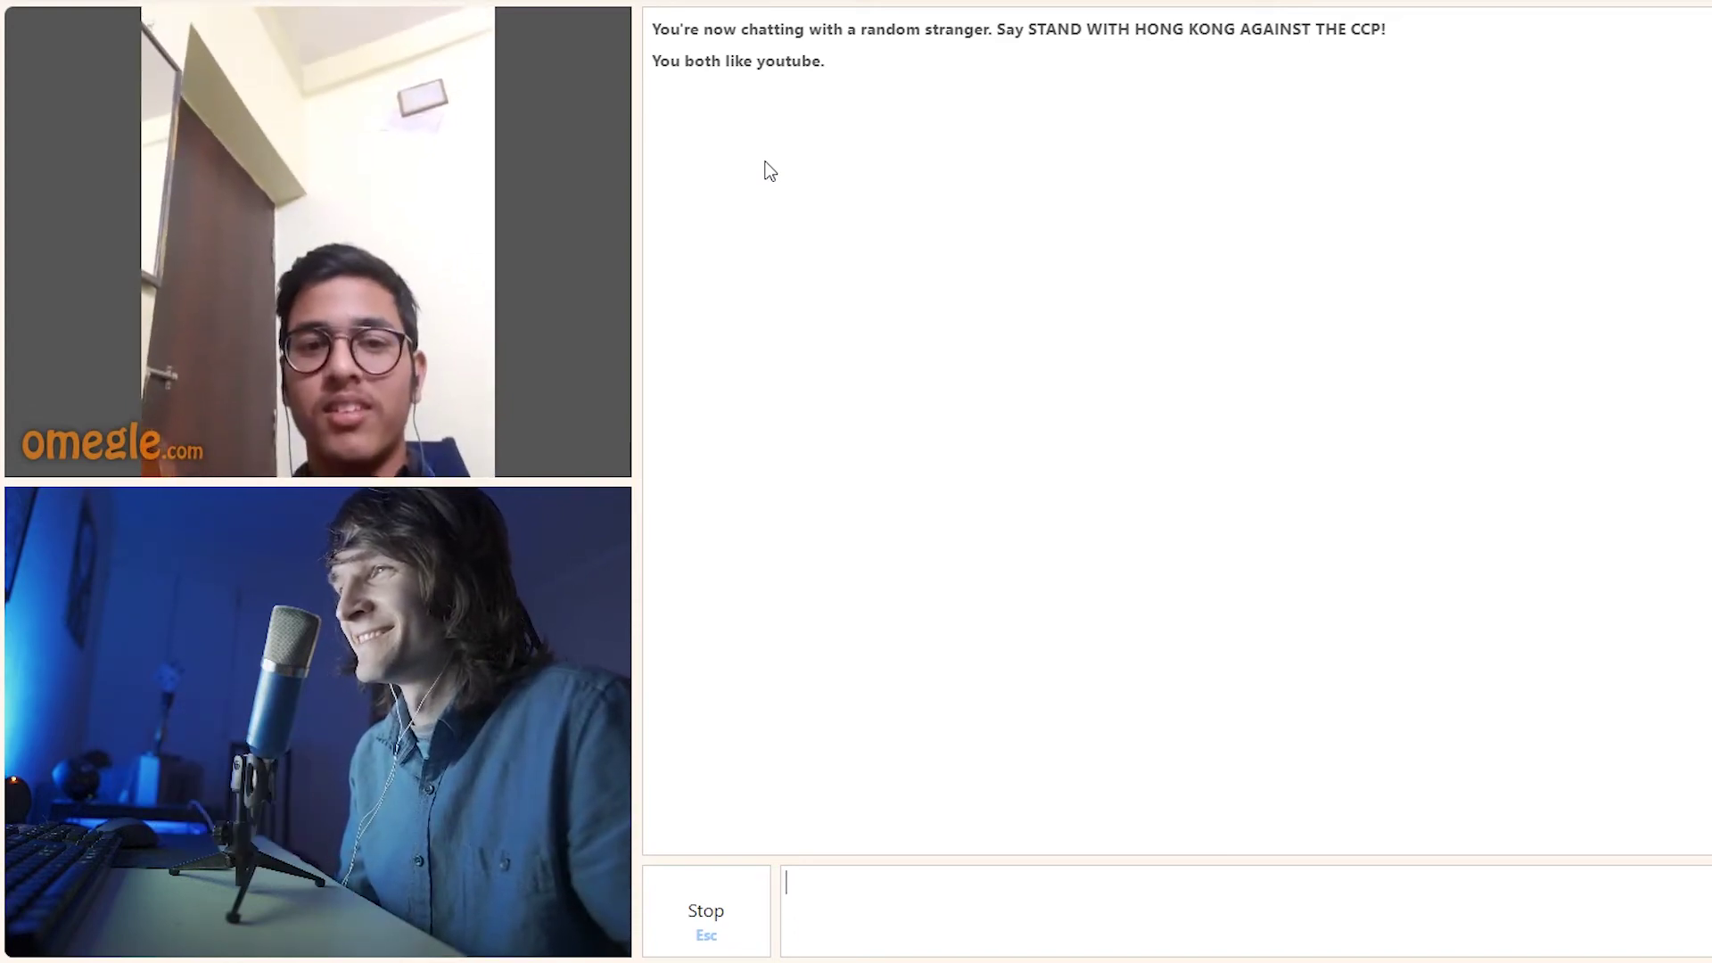
# Step: Skip ahead past strangers to reach the one showing a smart speaker
pyautogui.press('Escape')
pyautogui.press('Escape')
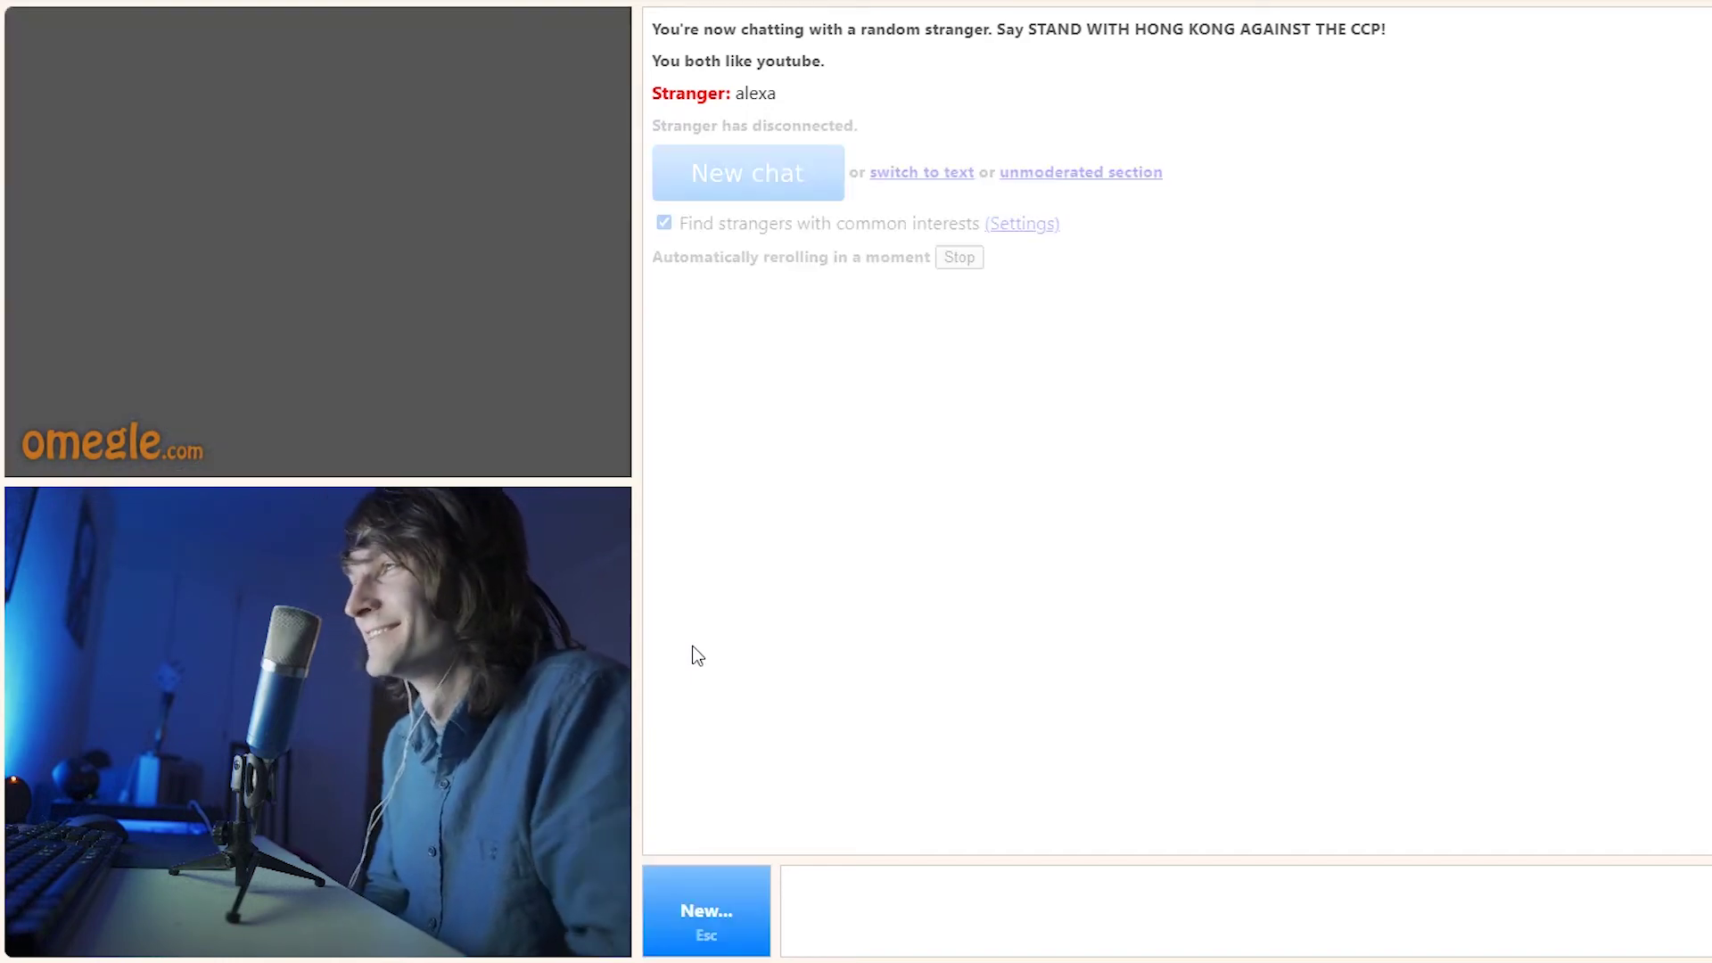
# Step: Move on from the 'alexa' stranger to a bespectacled stranger holding a clear cup
pyautogui.press('Escape')
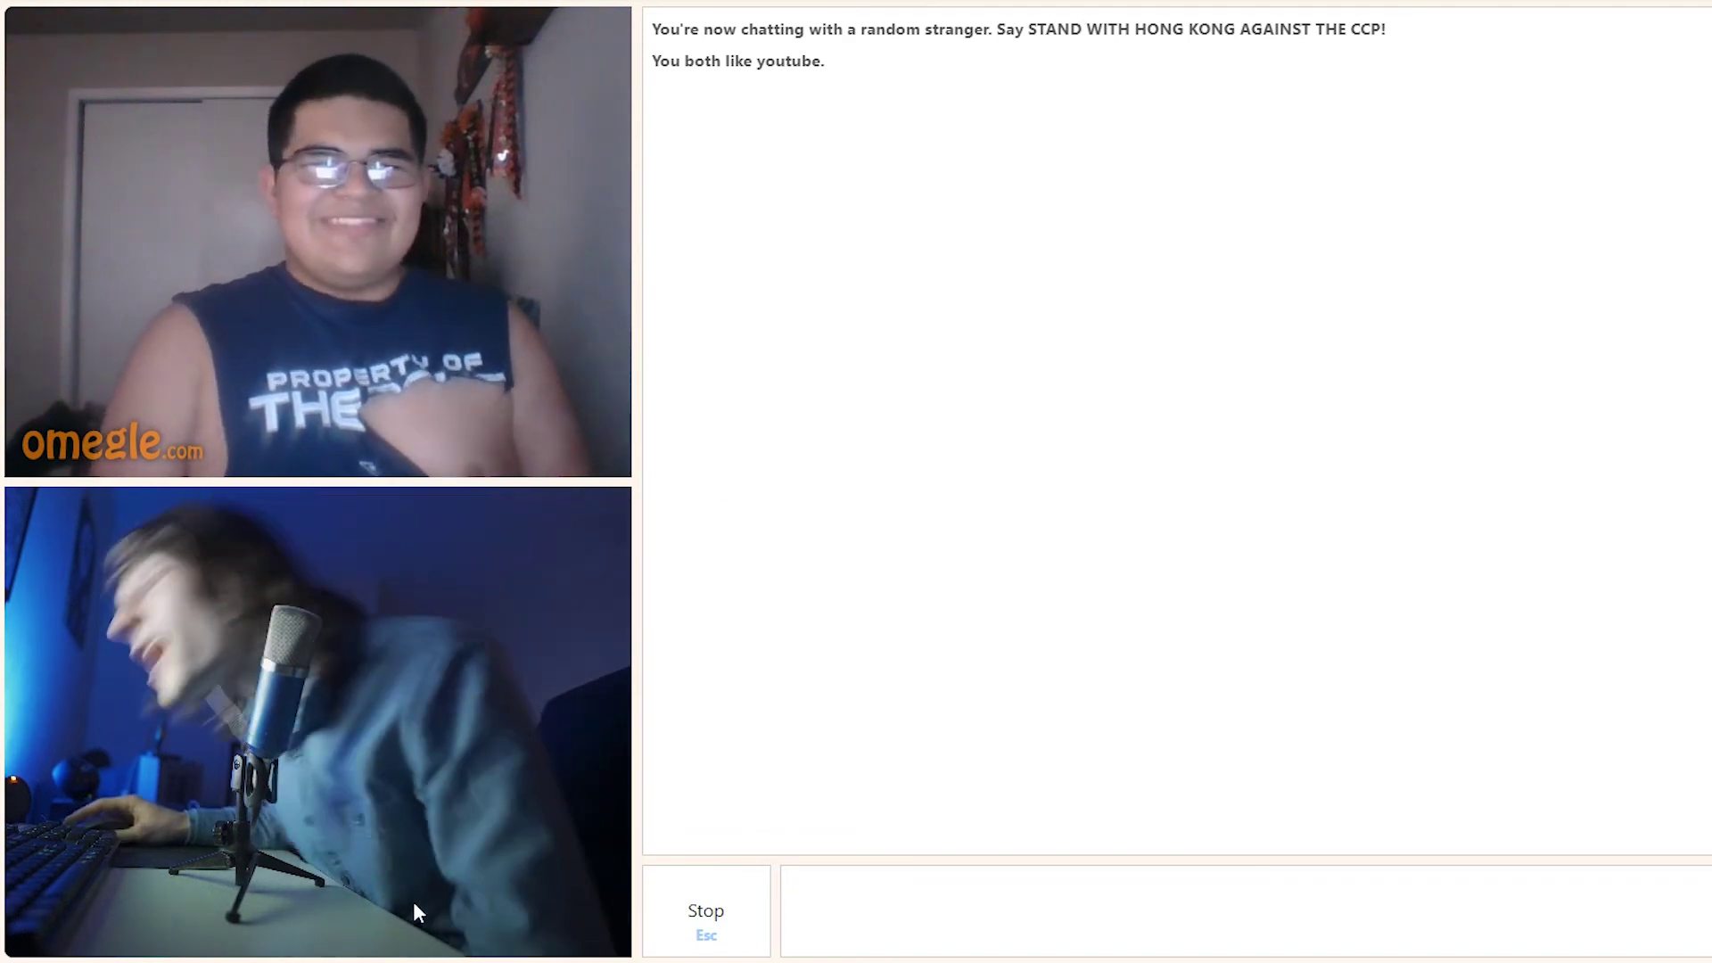
# Step: Stop the chat with the smiling man in glasses to find another stranger
pyautogui.click(688, 891)
pyautogui.click(688, 891)
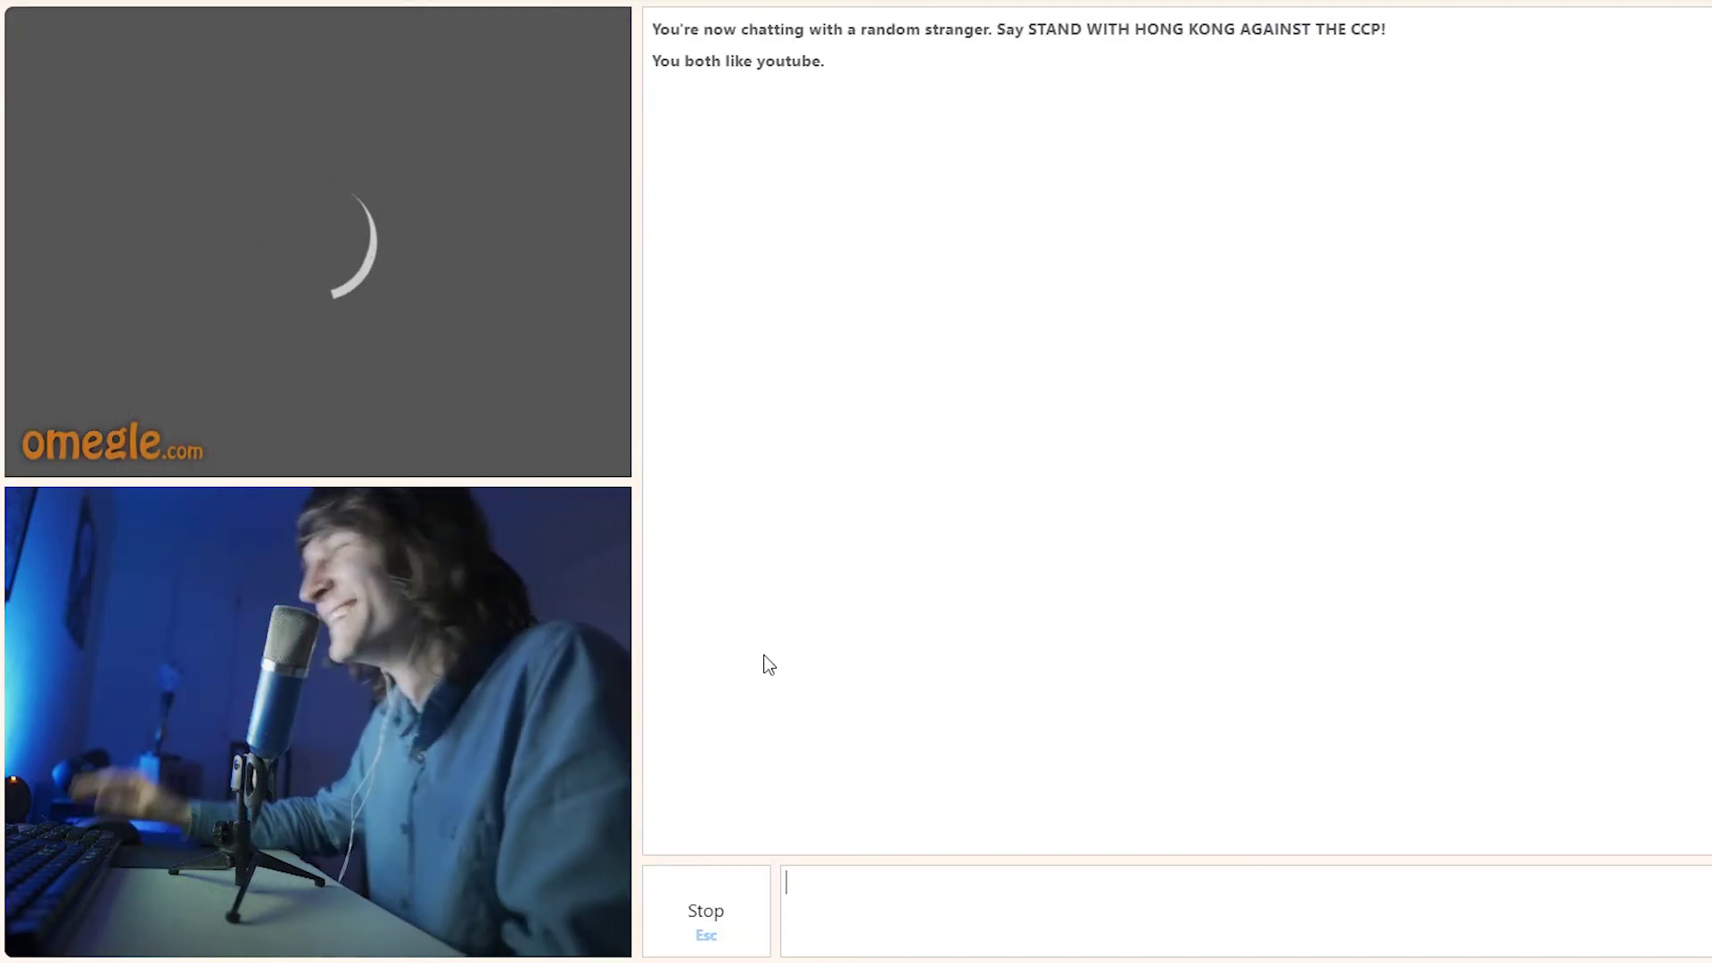